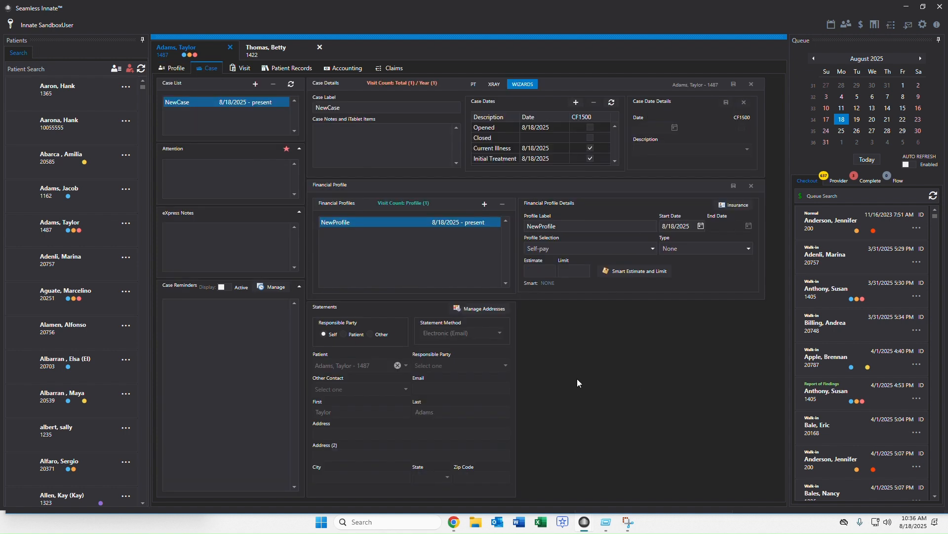
Open the visit's History of Present Illness wizard and start a new area of complaint for the Neck.
click(242, 72)
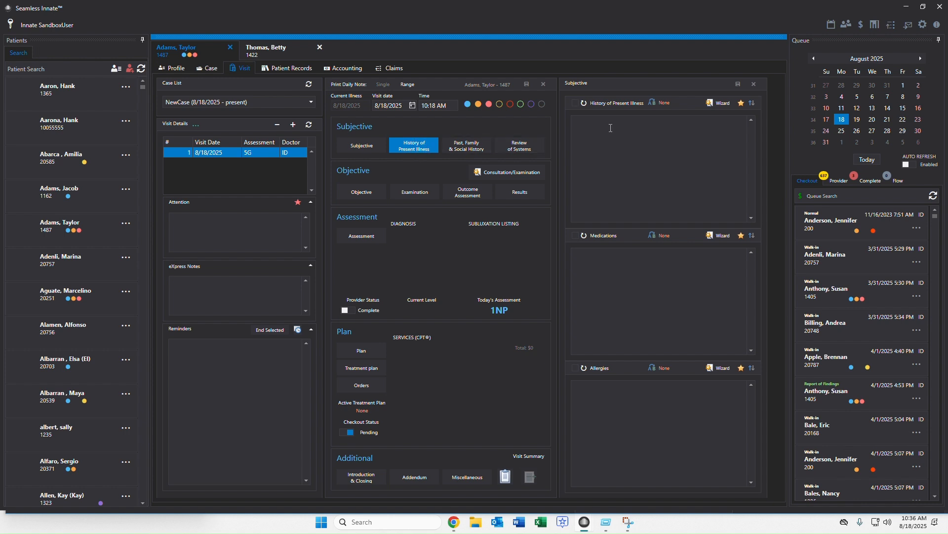
click(719, 105)
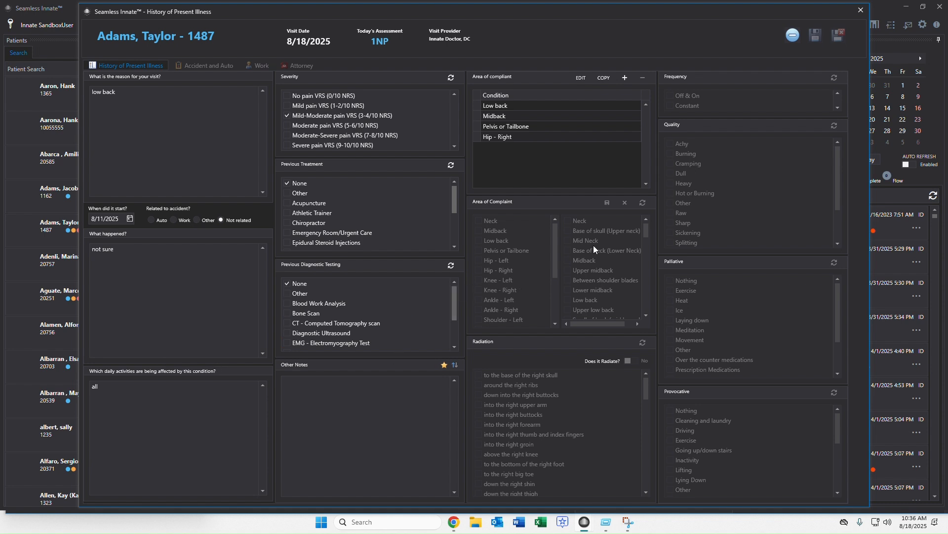
click(632, 79)
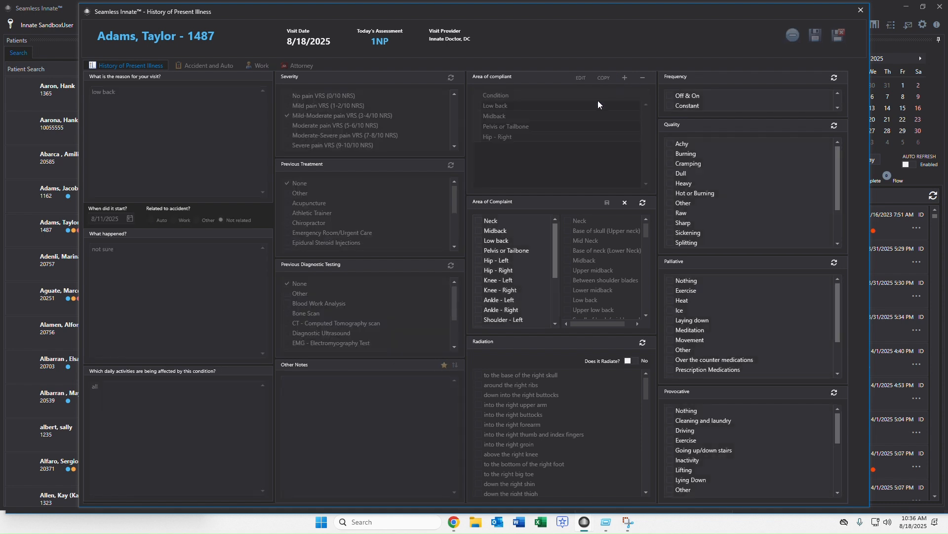
click(493, 220)
click(582, 221)
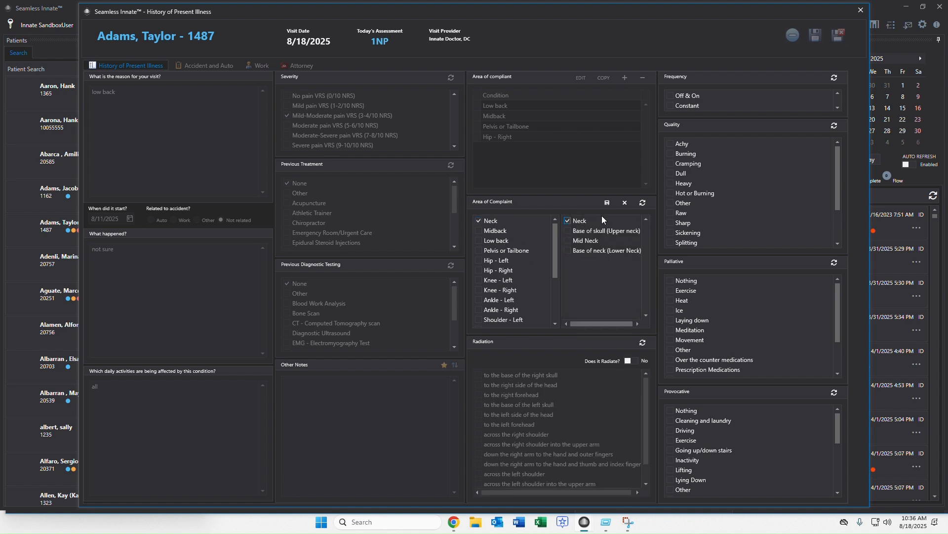
Set the neck complaint to Off & On, Cramping, Meditation as palliative and Exercise as provocative, and save the history of present illness.
click(681, 99)
click(692, 163)
click(701, 330)
click(687, 440)
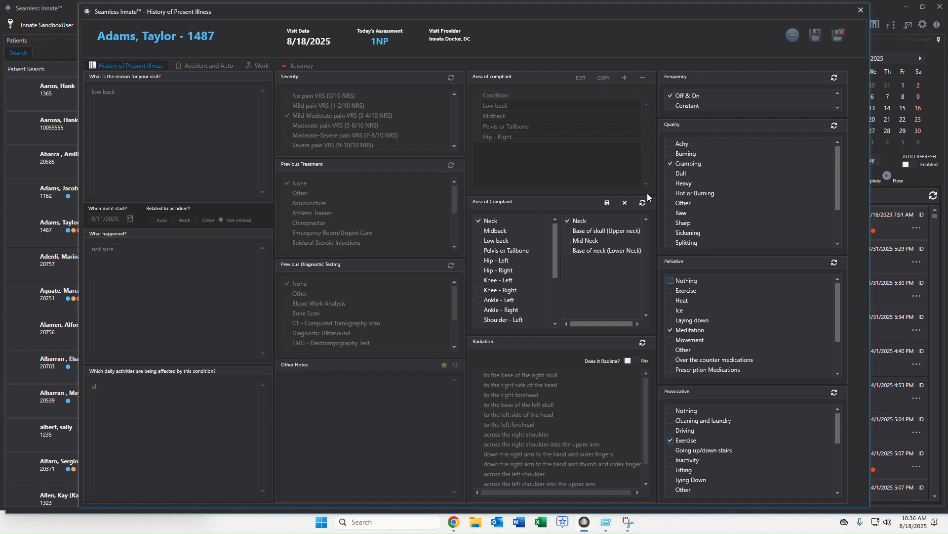
click(605, 205)
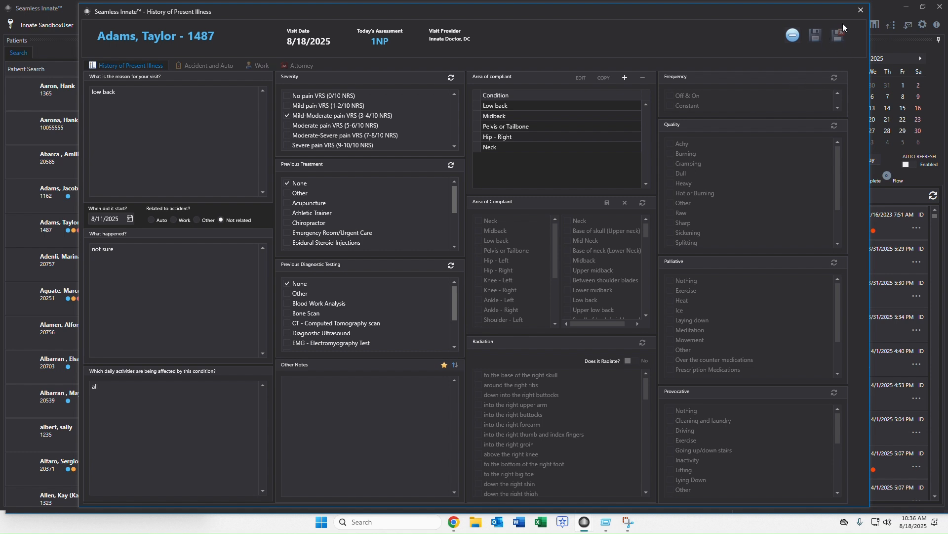
click(287, 115)
click(838, 36)
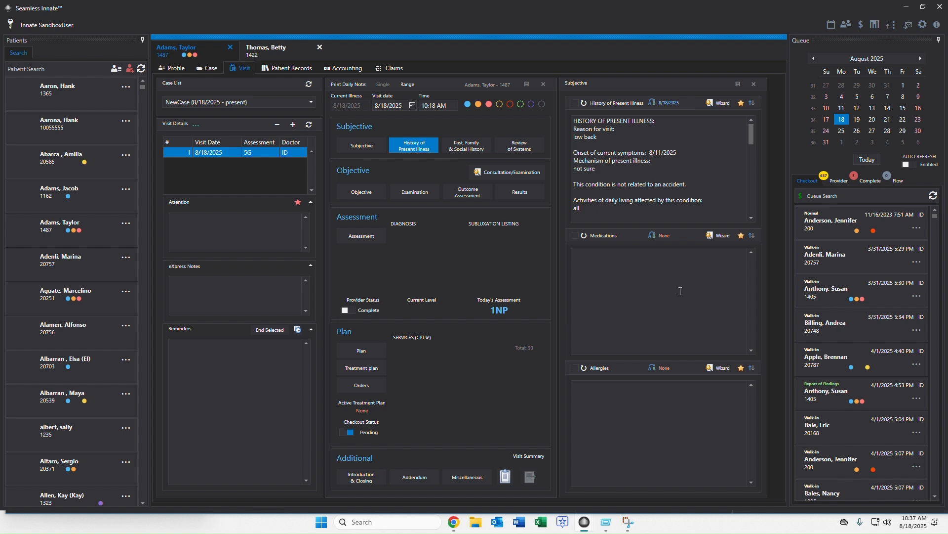
Start a medication entry in the Medications wizard for ABACAVIR SULFATE - SOLUTION (ORAL) with a dosage of 1.5.
click(720, 235)
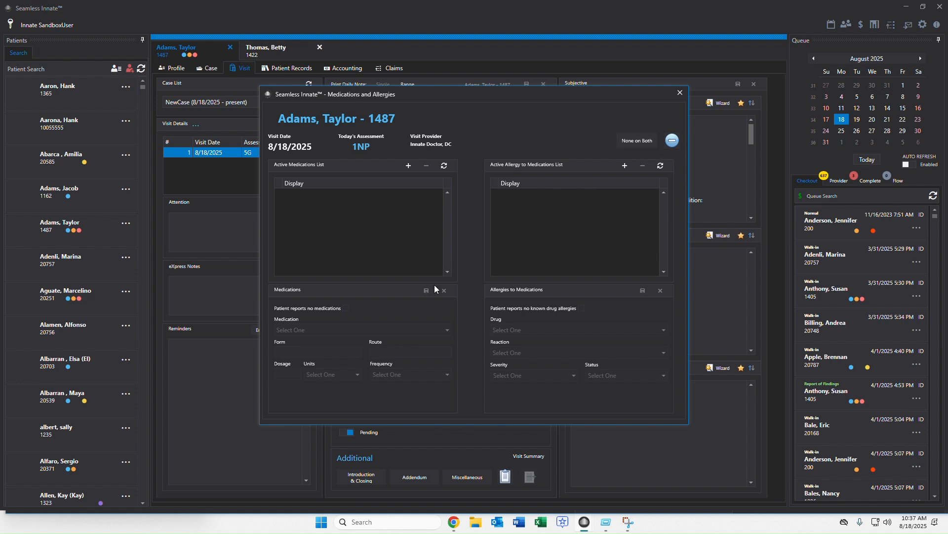
click(409, 166)
click(360, 330)
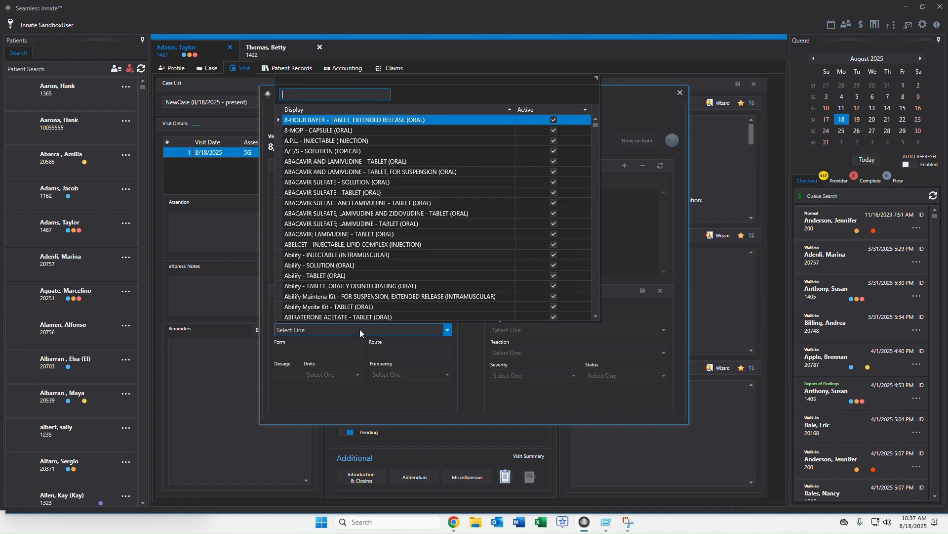
click(376, 182)
click(296, 374)
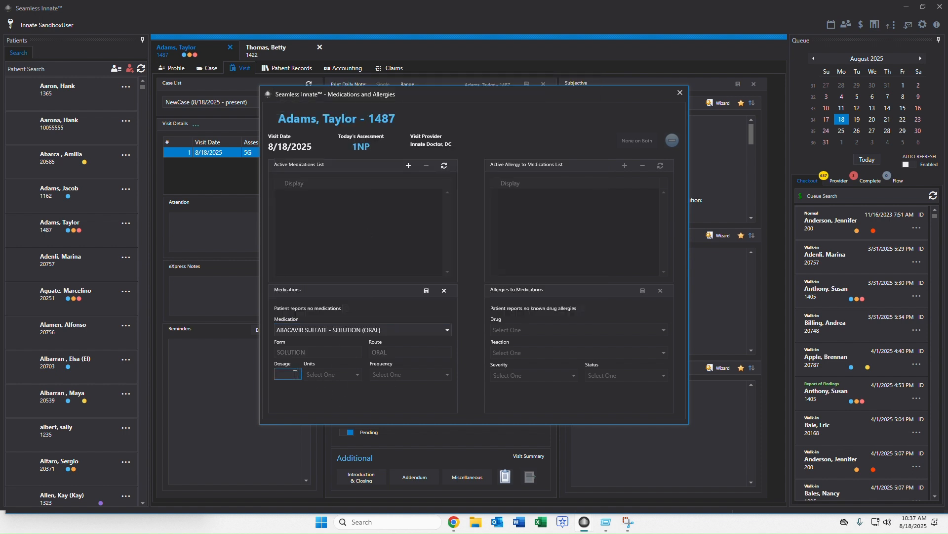
text(1.5)
Set the medication's dosage units to drachms (dr), choose the first frequency option, and save the medication.
click(322, 374)
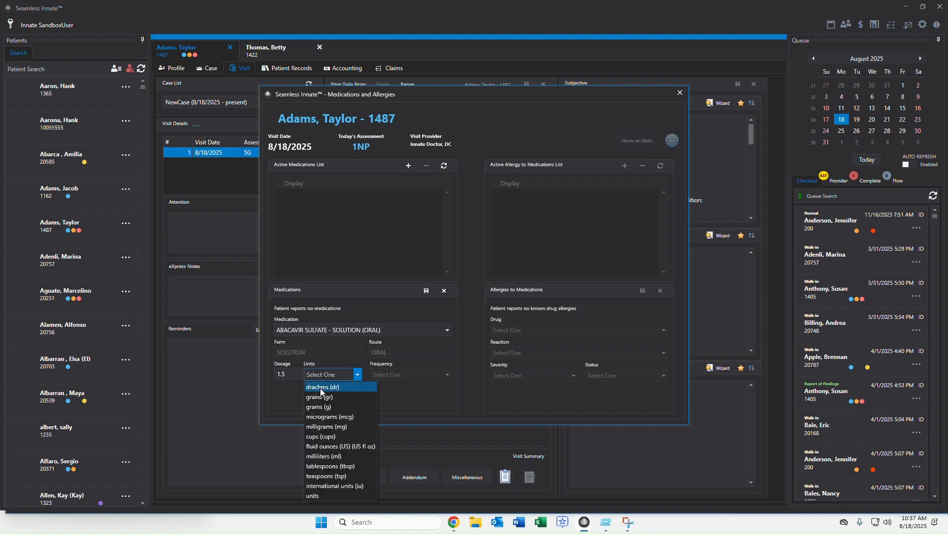
click(320, 387)
click(395, 374)
click(390, 389)
click(428, 290)
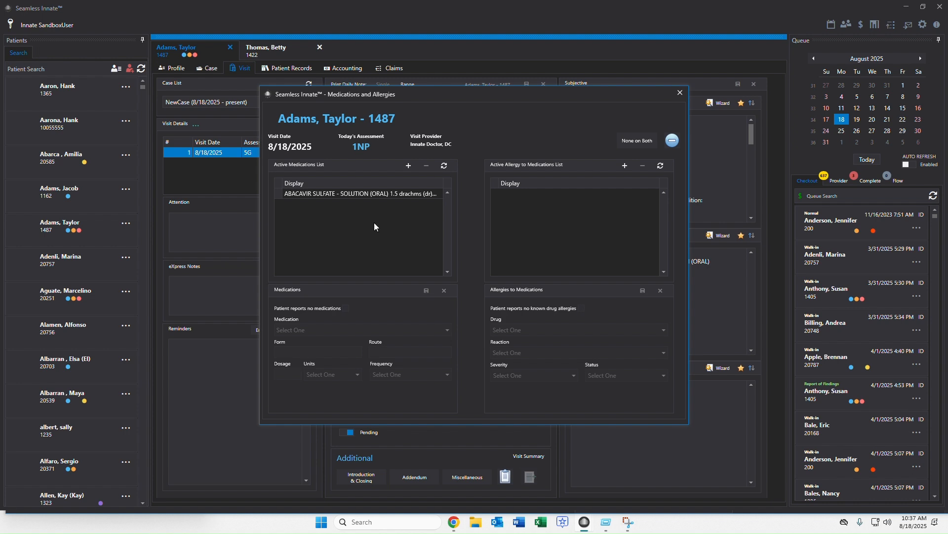
Record that the patient reports no known drug allergies, save the entry, and close the Medications and Allergies window.
click(625, 165)
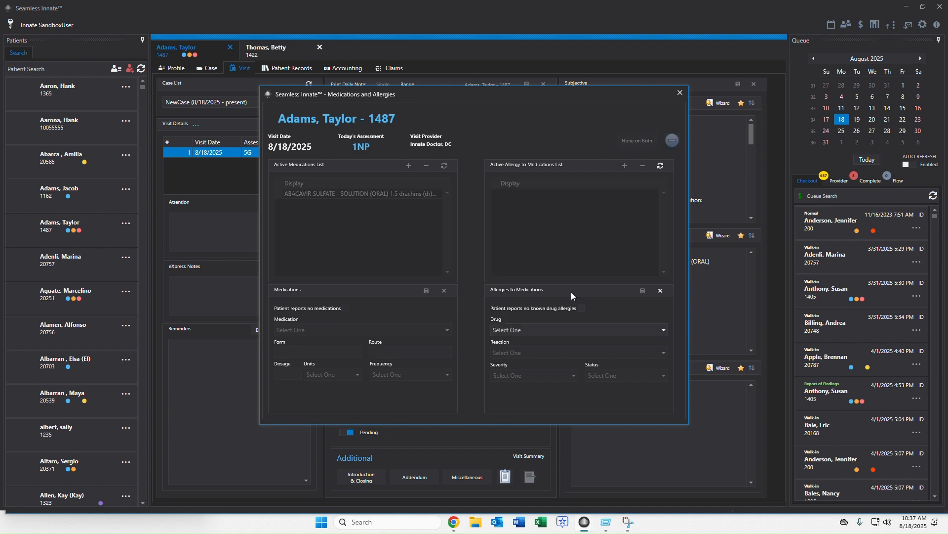
click(582, 308)
click(642, 291)
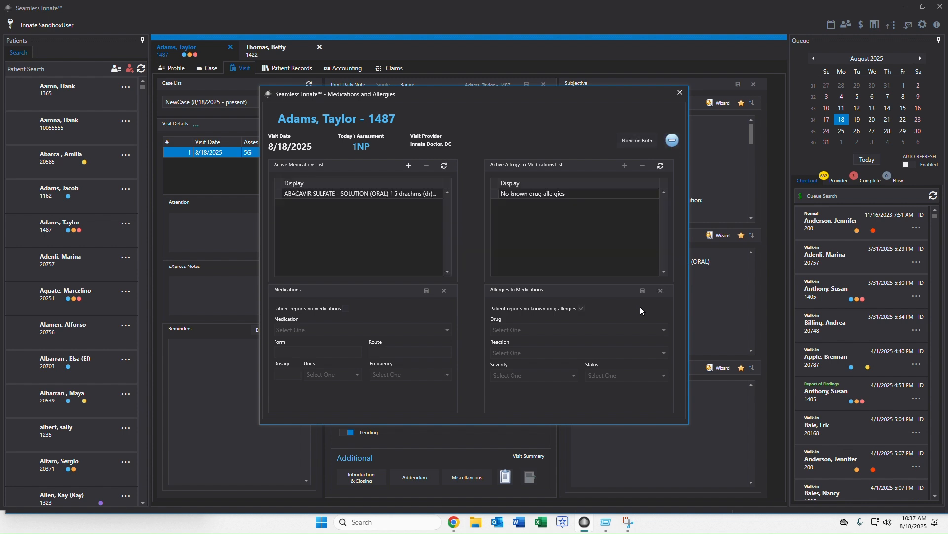
click(680, 92)
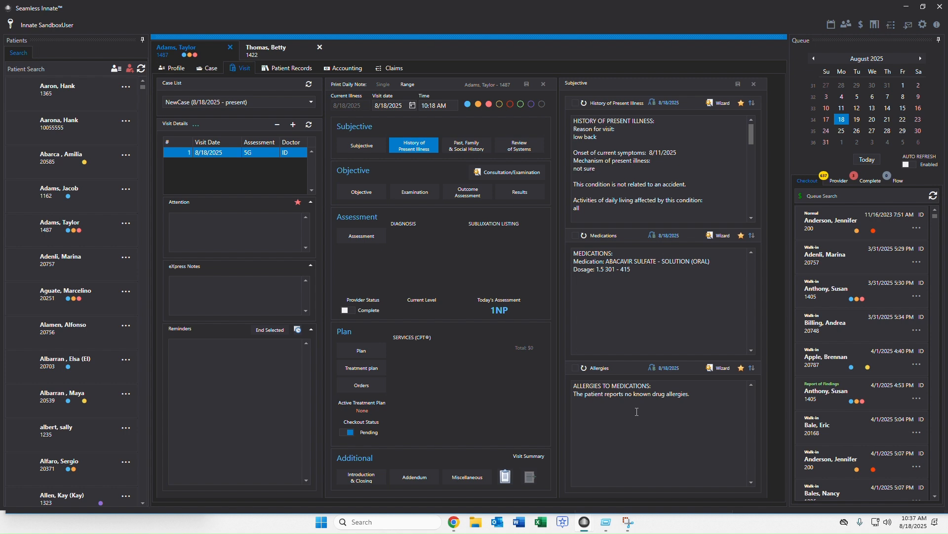
Look through the visit's Past, Family & Social History, Review of Systems and Outcome Assessment sections, and view the other open patient's visit.
click(469, 145)
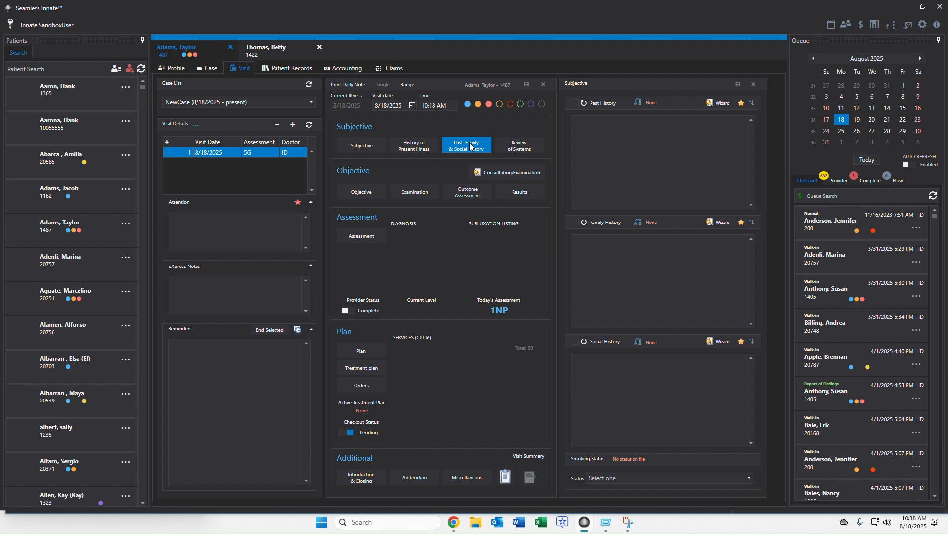
click(519, 146)
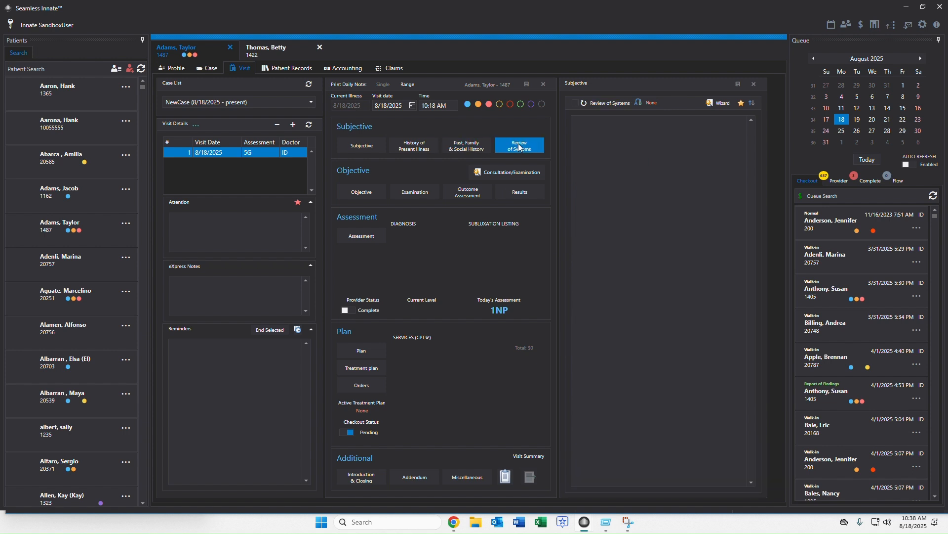
click(474, 191)
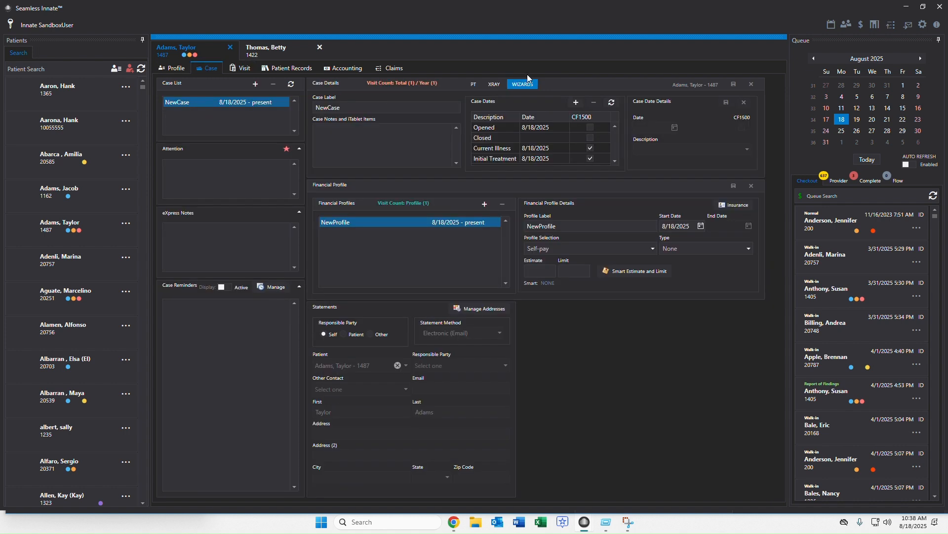
click(239, 67)
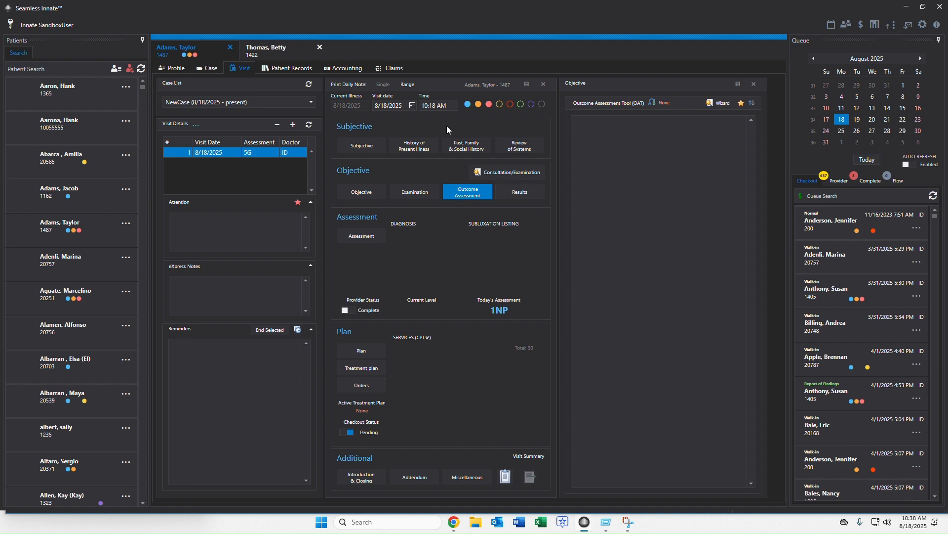
click(277, 50)
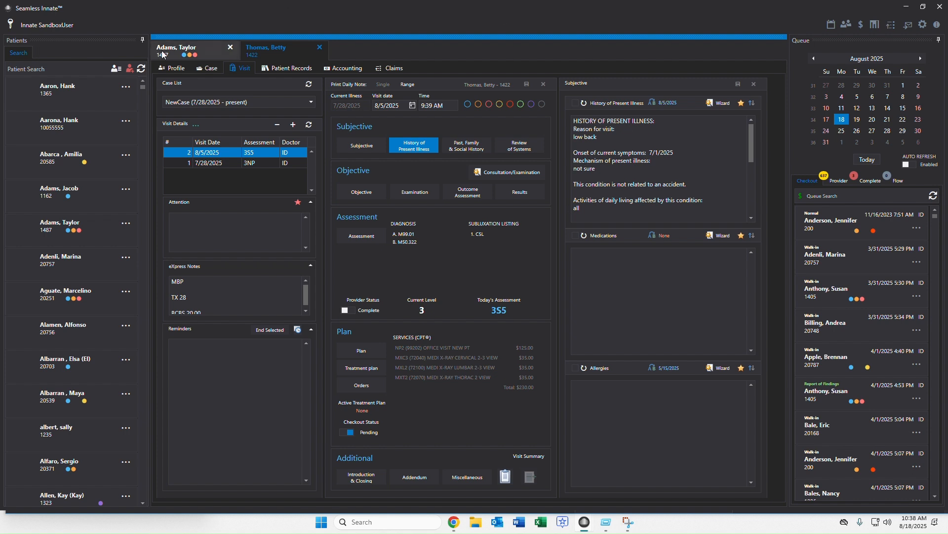
click(205, 45)
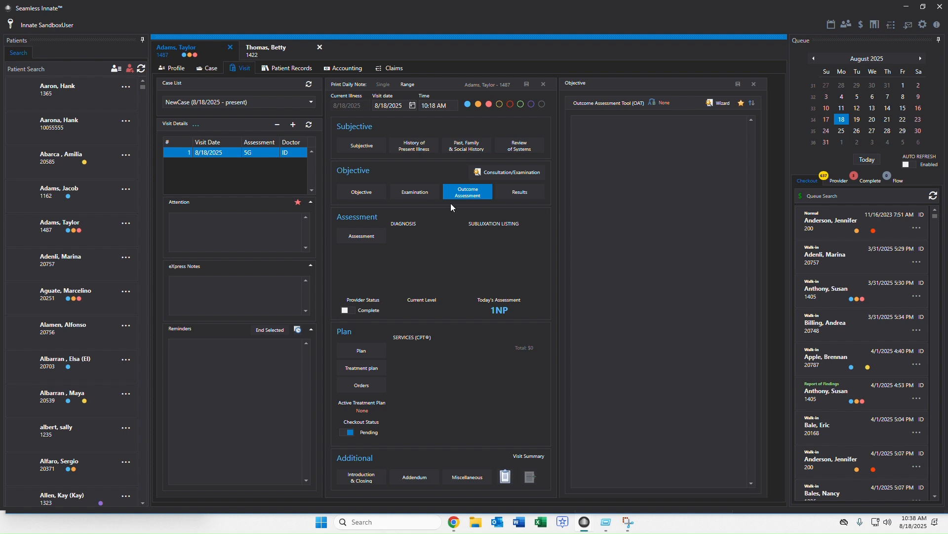
Record an examination with templates T/S - Sub only, L5R and CS - Foraminal Comp L at level 1, and review the iTablet examination notes.
click(409, 196)
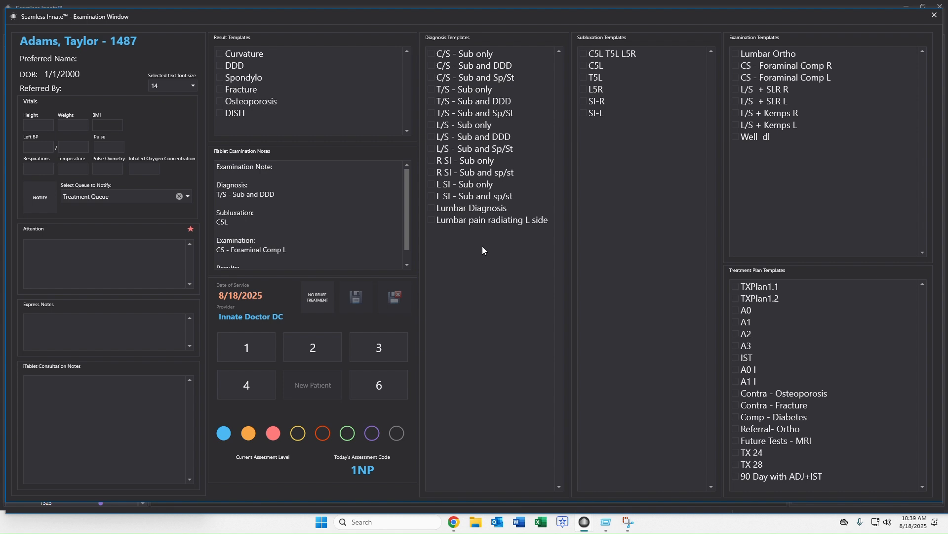
click(466, 89)
click(596, 89)
click(786, 78)
click(251, 355)
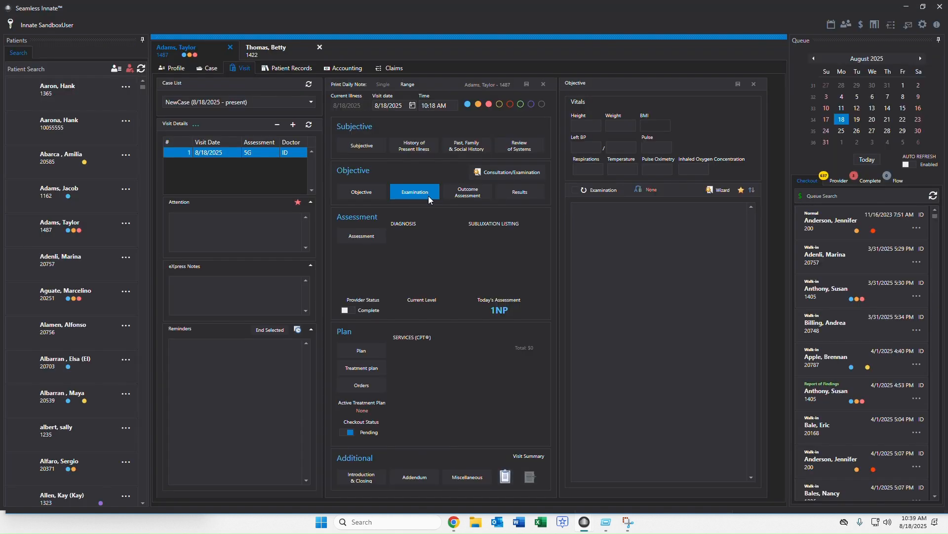
click(502, 172)
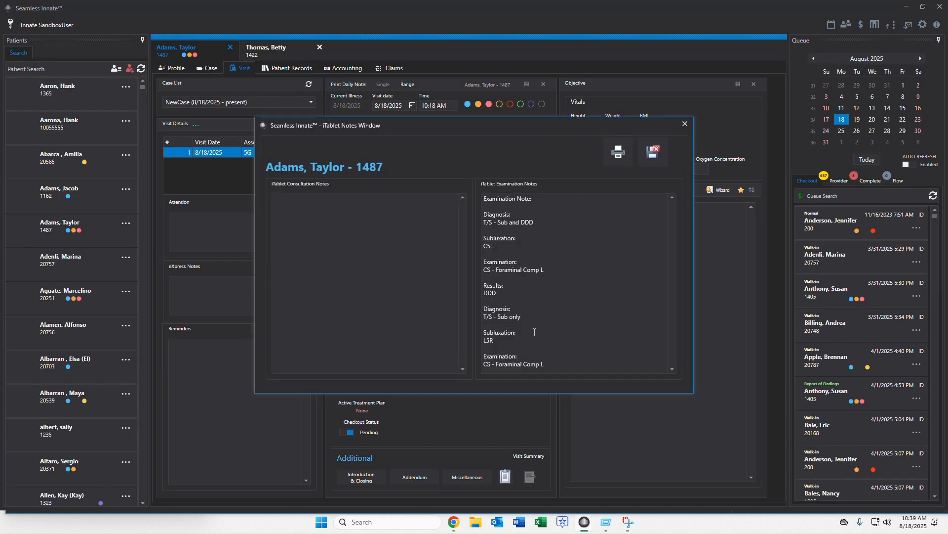
click(685, 123)
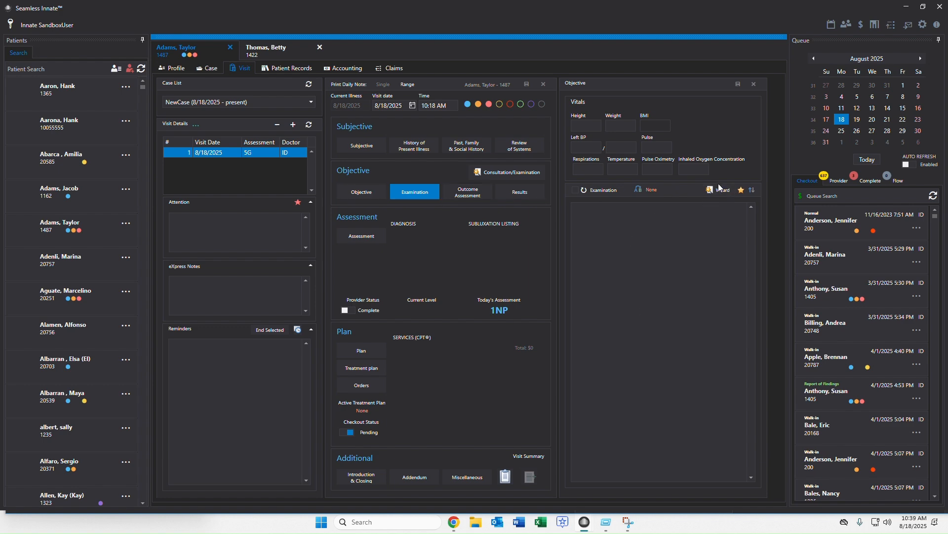
Examine the provider's Diagnosis and Examination Notes templates in the SOAP settings for Examination.
click(923, 25)
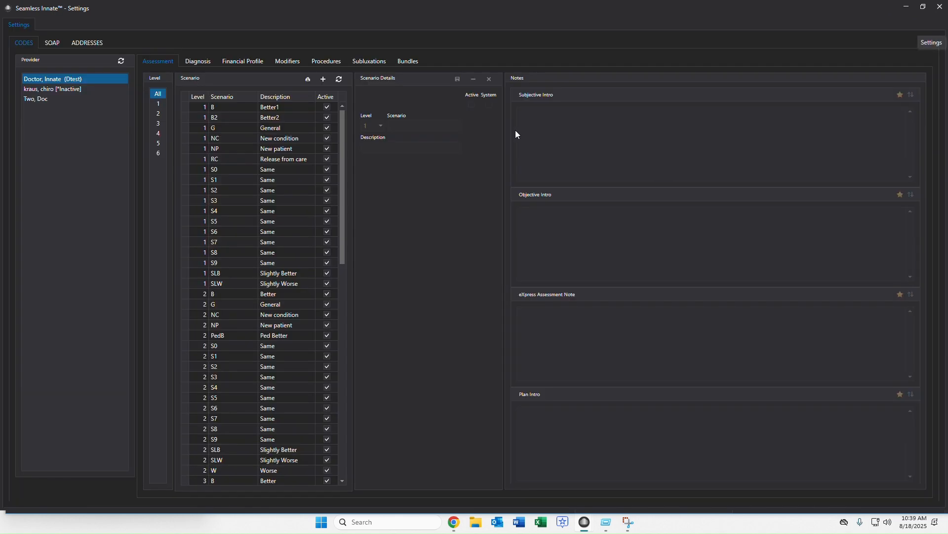
click(54, 43)
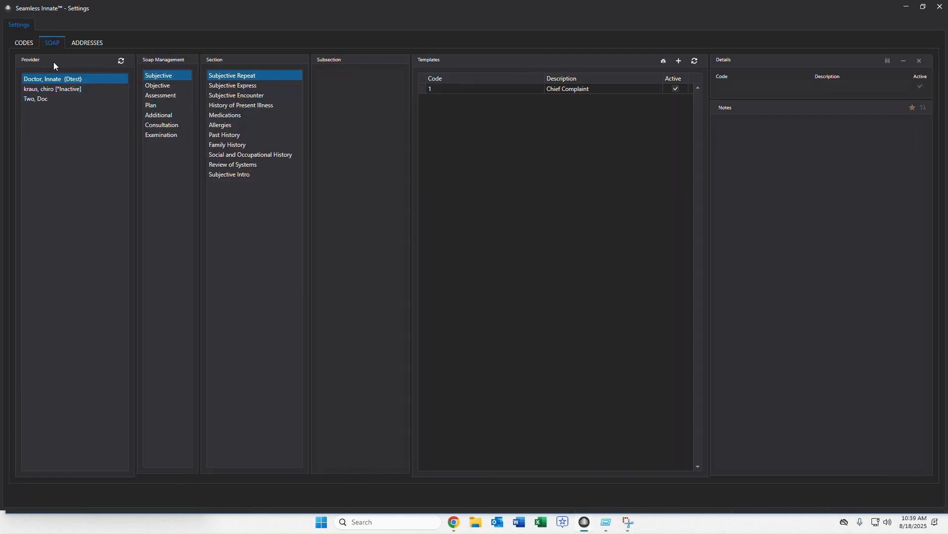
click(168, 138)
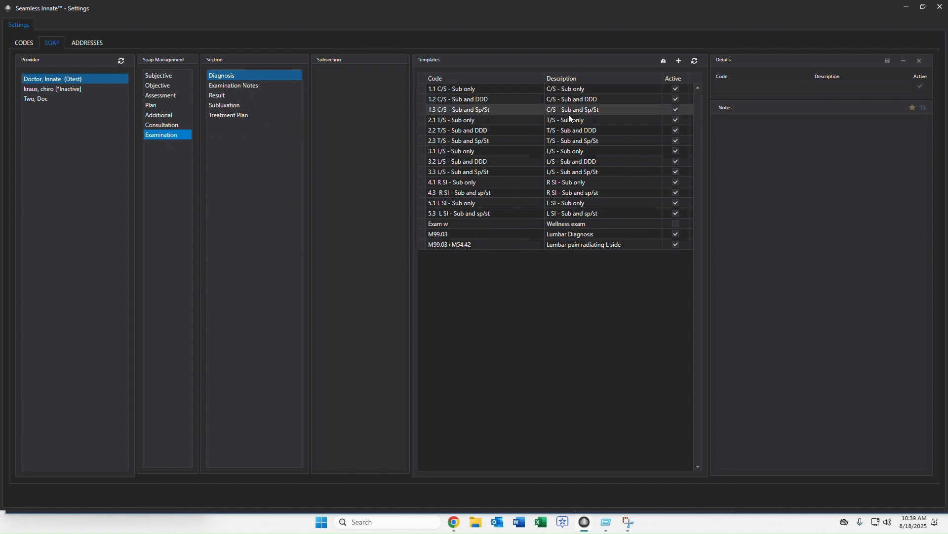
click(531, 101)
click(540, 151)
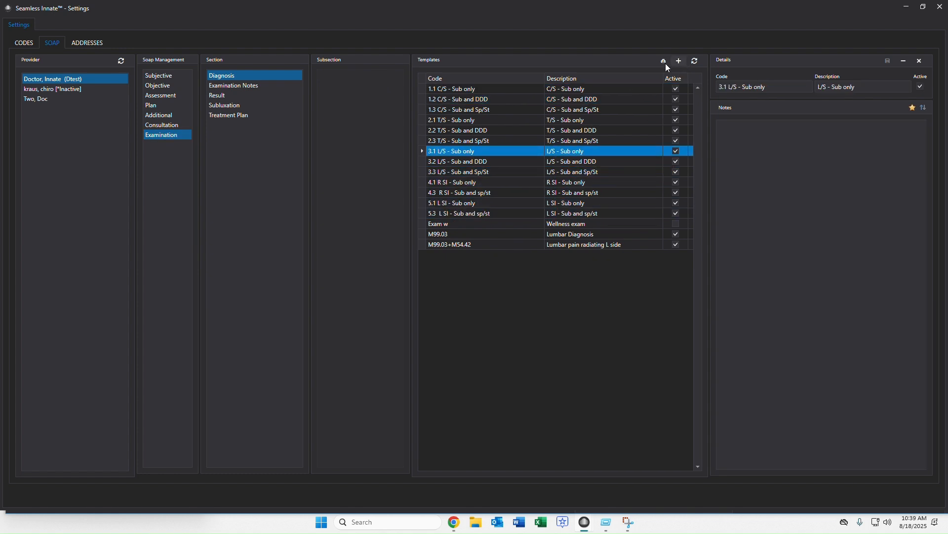
click(255, 86)
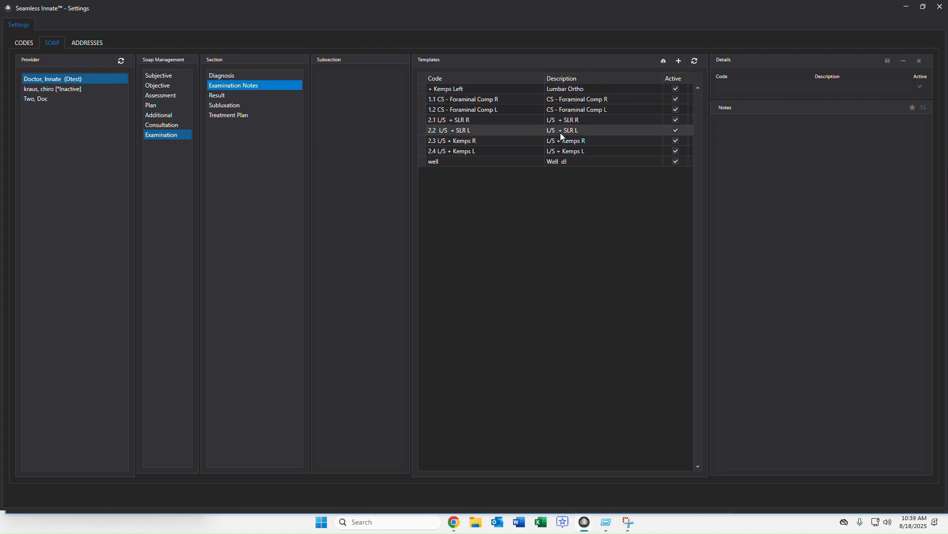